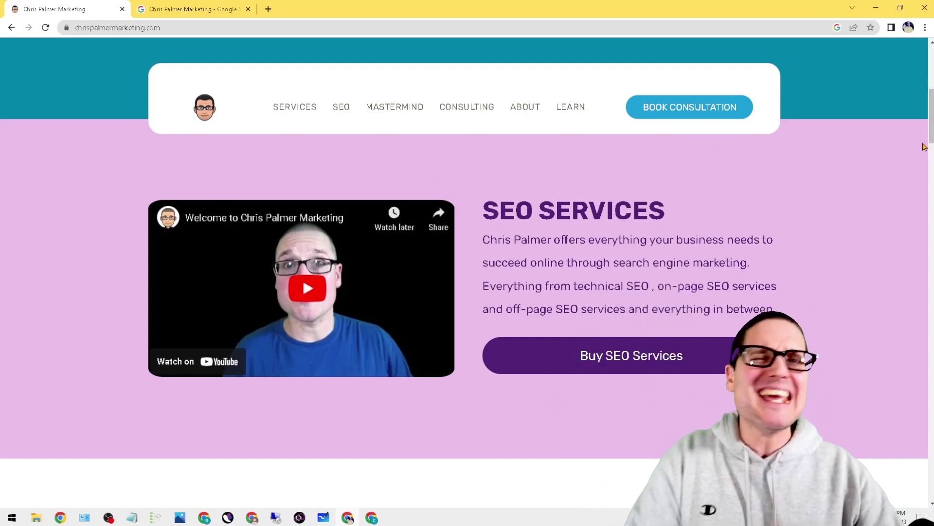
Review the SEO services on chrispalmermarketing.com, then switch to the Chris Palmer Marketing Google results
{"action": "scroll", "coordinate": [931, 151], "scroll_direction": "down", "scroll_amount": 6}
{"action": "scroll", "coordinate": [927, 214], "scroll_direction": "down", "scroll_amount": 6}
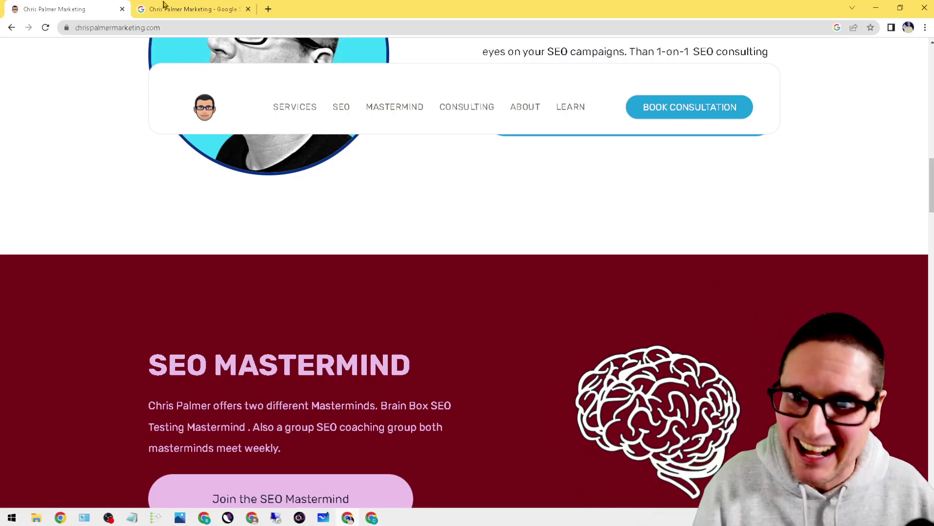
{"action": "left_click", "coordinate": [193, 8]}
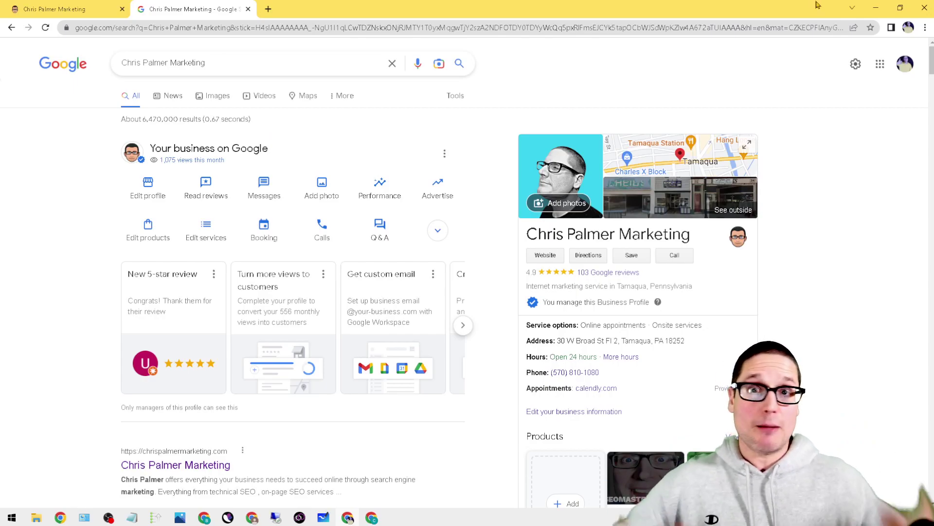
{"action": "left_click", "coordinate": [218, 63]}
{"action": "triple_click", "coordinate": [218, 61]}
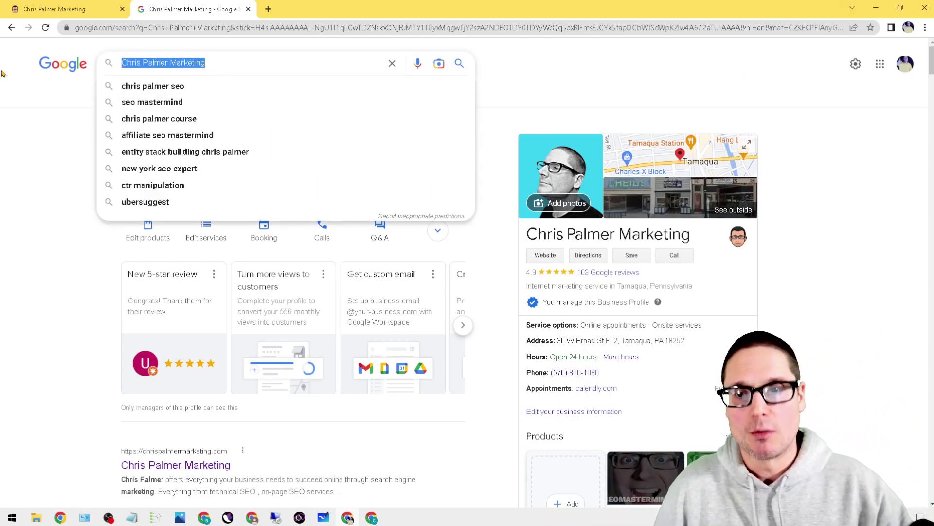
{"action": "left_click", "coordinate": [459, 63]}
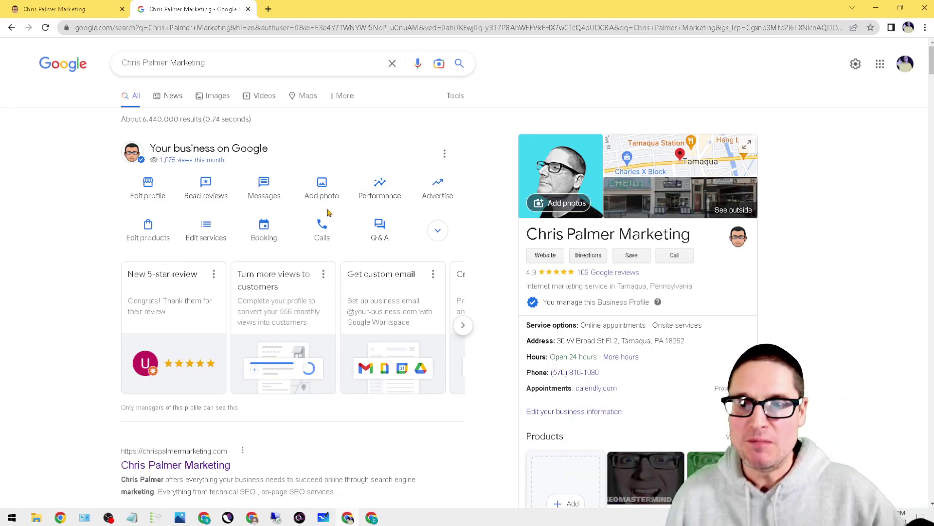
Go from Messages to Chat settings and bring up the Welcome message row
{"action": "left_click", "coordinate": [269, 196]}
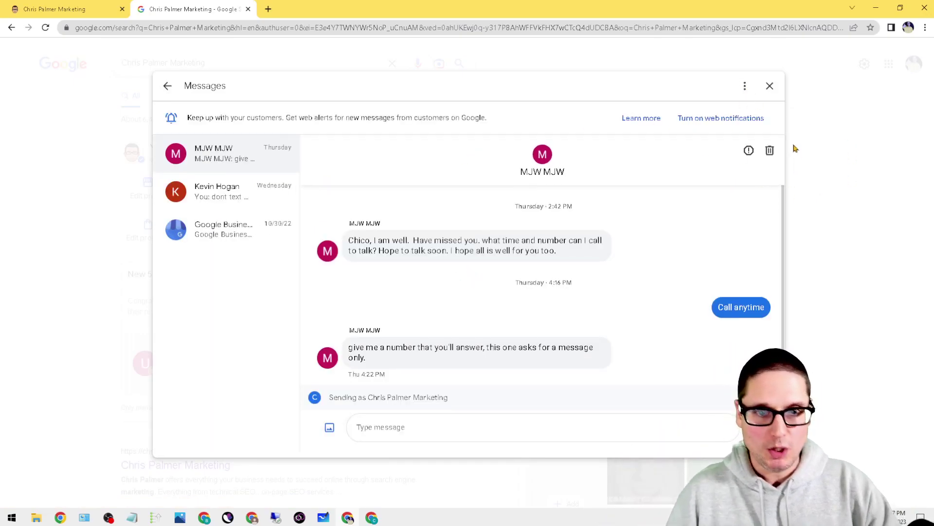
{"action": "left_click", "coordinate": [744, 87]}
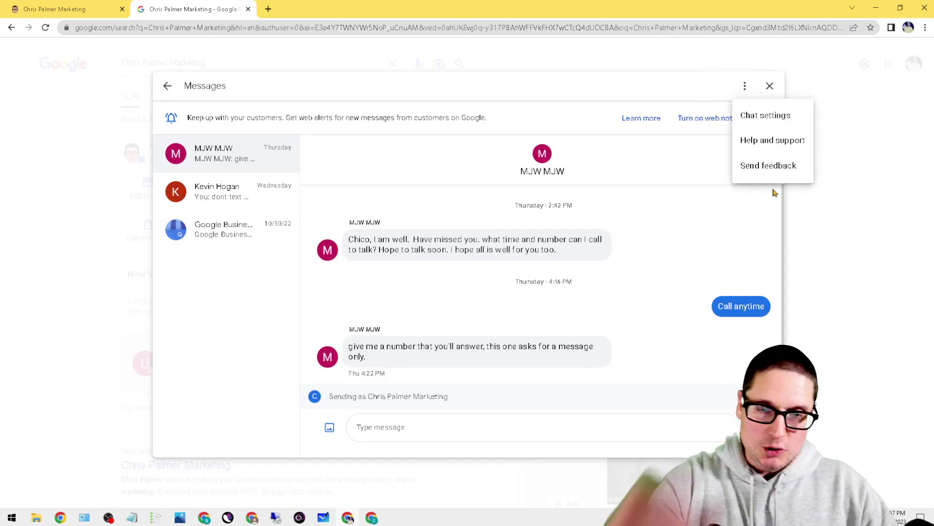
{"action": "left_click", "coordinate": [768, 122]}
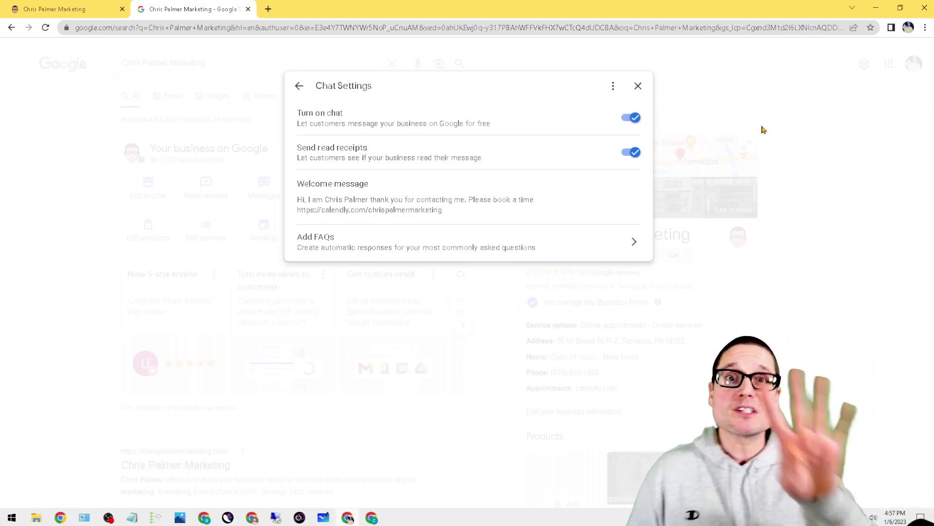
{"action": "left_click", "coordinate": [497, 173]}
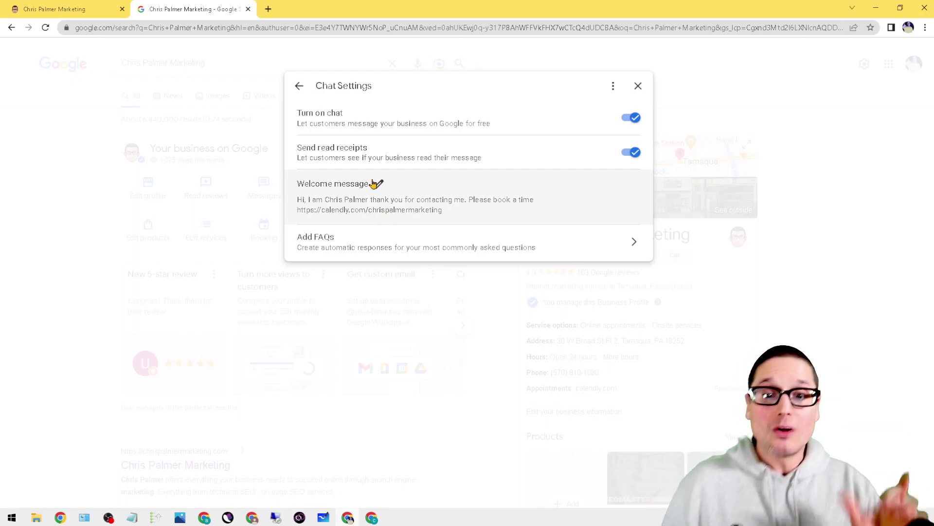
Inspect the welcome message's booking link without saving changes, then go to the chat FAQs list
{"action": "left_click", "coordinate": [378, 185]}
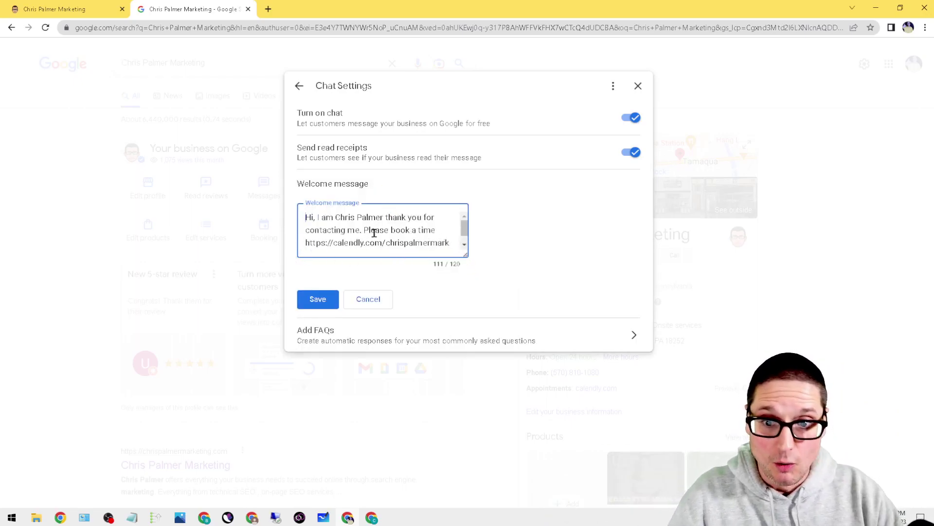
{"action": "left_click_drag", "start_coordinate": [382, 243], "coordinate": [471, 252]}
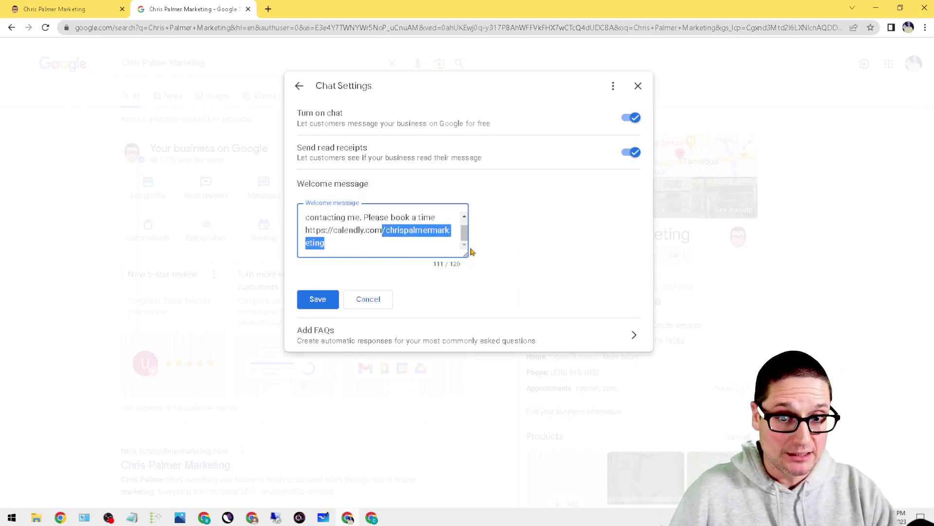
{"action": "left_click", "coordinate": [361, 246]}
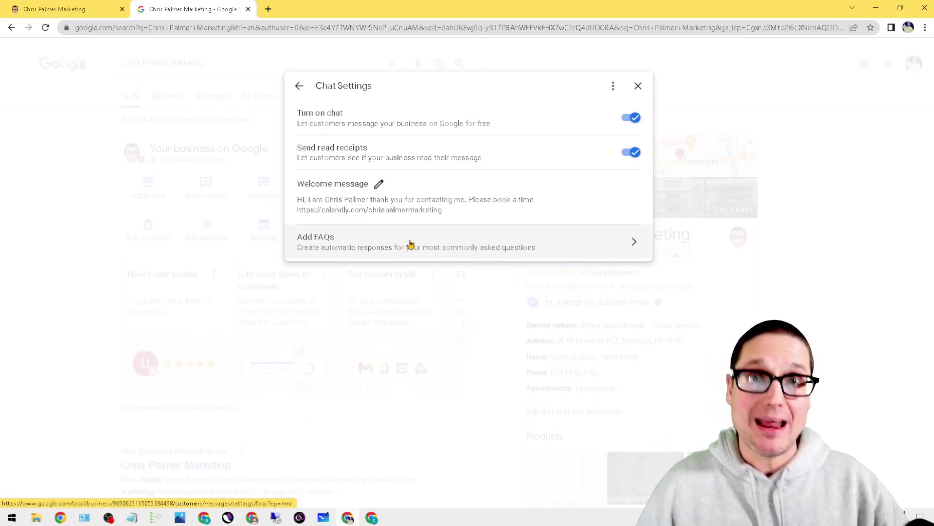
{"action": "left_click", "coordinate": [419, 248]}
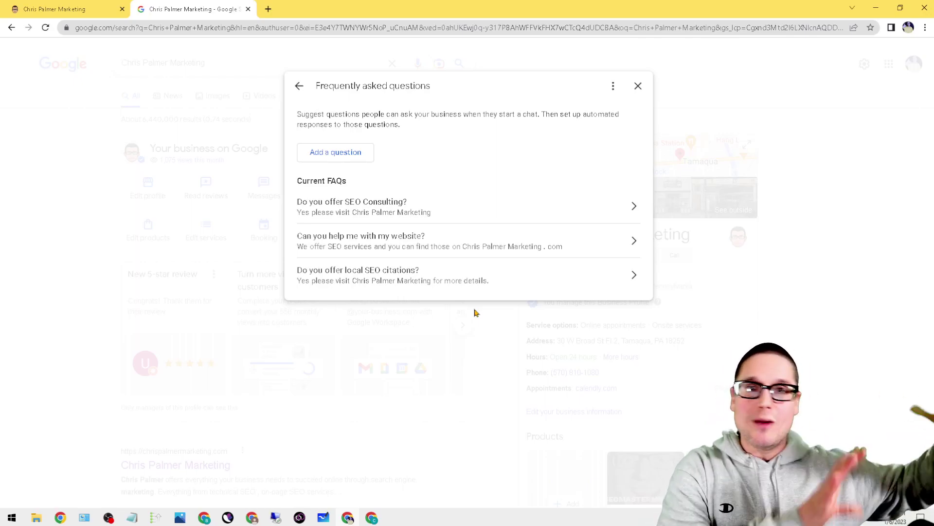
Search 'chris palmer markeitng' in a new tab and scroll the results
{"action": "left_click", "coordinate": [268, 9]}
{"action": "left_click", "coordinate": [415, 207]}
{"action": "type", "text": "chr"}
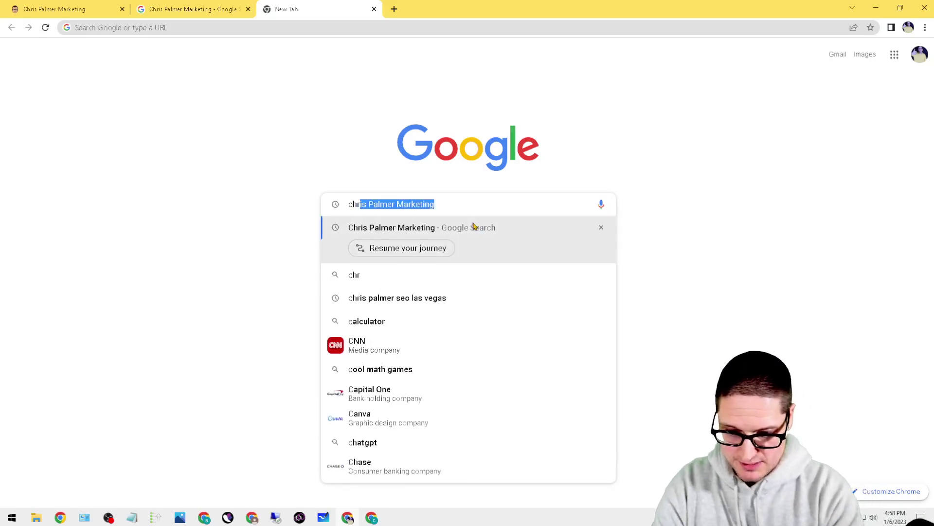
{"action": "type", "text": "is palmer markeitng"}
{"action": "key", "text": "Return"}
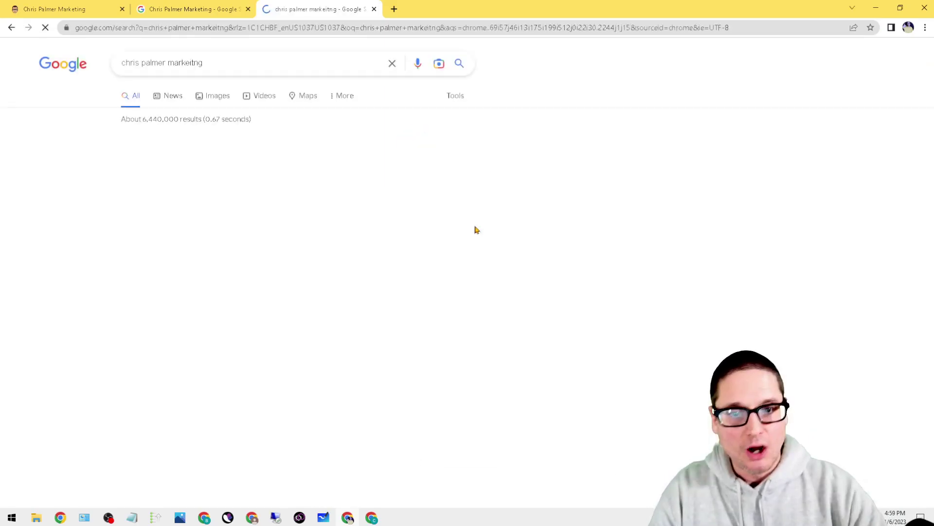
{"action": "scroll", "coordinate": [680, 184], "scroll_direction": "down", "scroll_amount": 3}
{"action": "scroll", "coordinate": [680, 184], "scroll_direction": "down", "scroll_amount": 2}
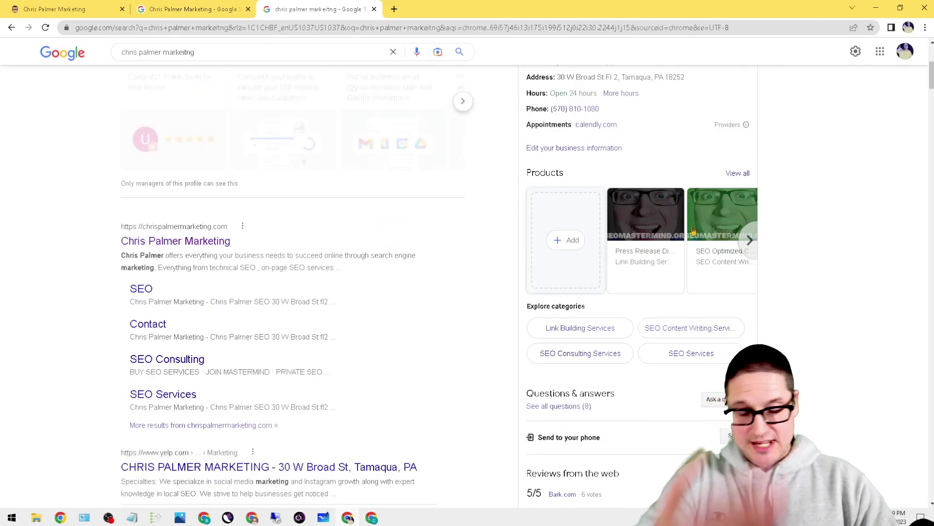
{"action": "scroll", "coordinate": [665, 317], "scroll_direction": "down", "scroll_amount": 1}
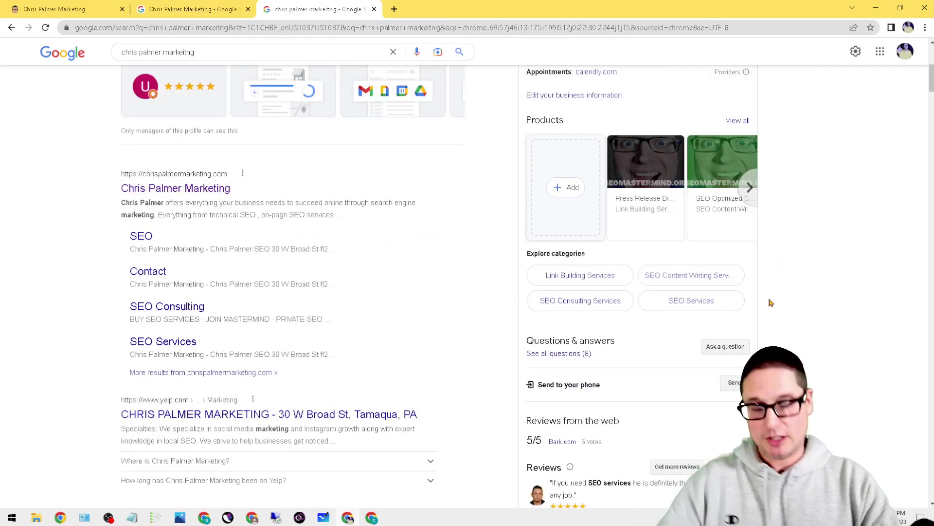
Draft the public question 'do you offer seo services', then cancel it
{"action": "left_click", "coordinate": [726, 346]}
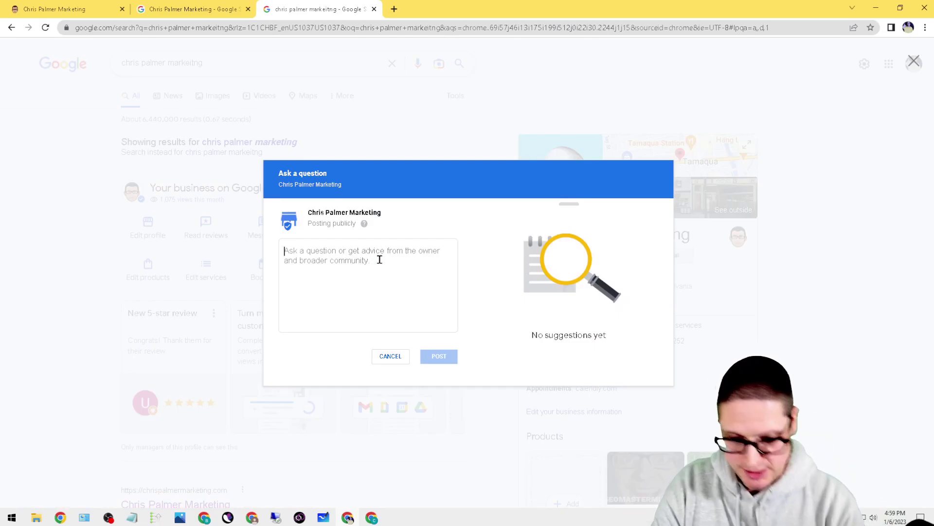
{"action": "type", "text": "SEO S"}
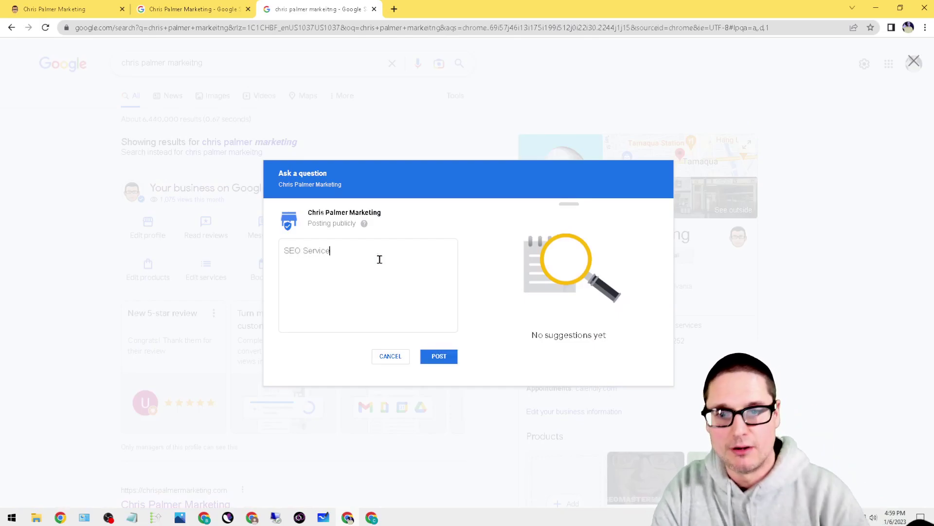
{"action": "type", "text": "ervice"}
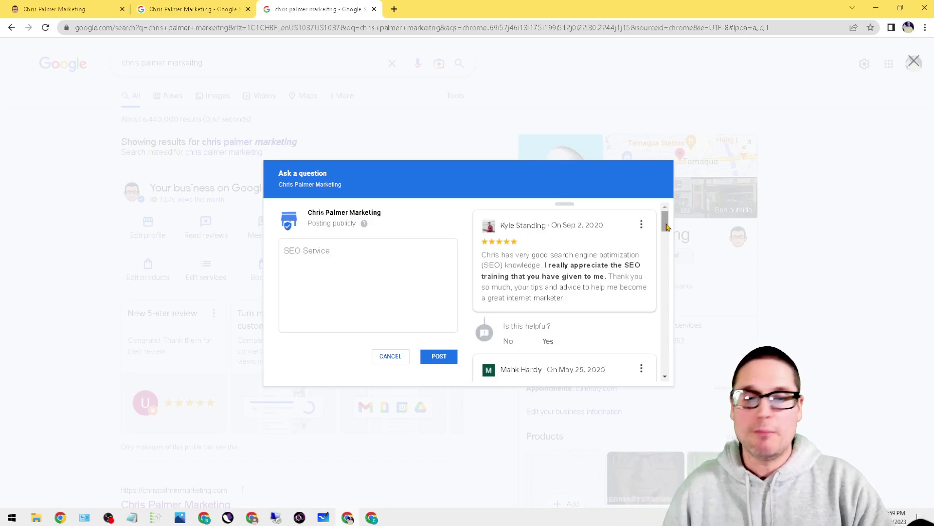
{"action": "scroll", "coordinate": [651, 343], "scroll_direction": "down", "scroll_amount": 5}
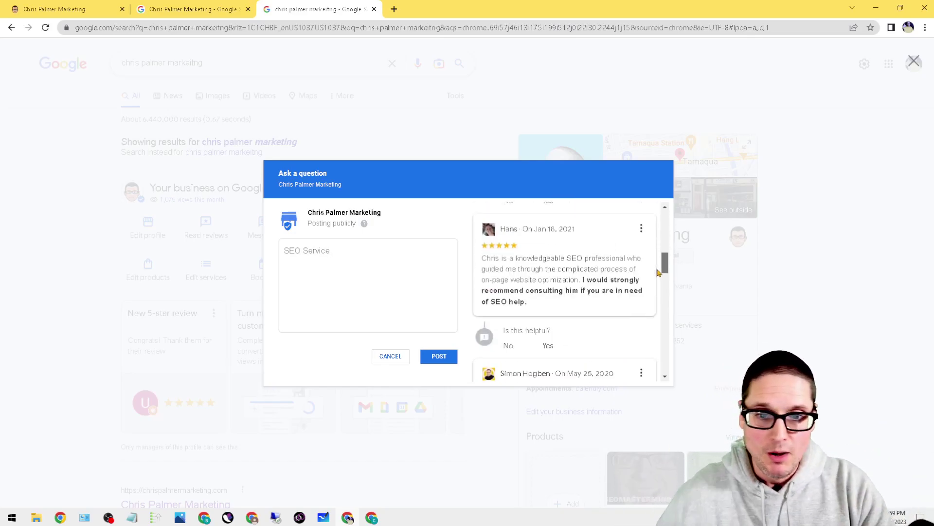
{"action": "scroll", "coordinate": [659, 360], "scroll_direction": "up", "scroll_amount": 5}
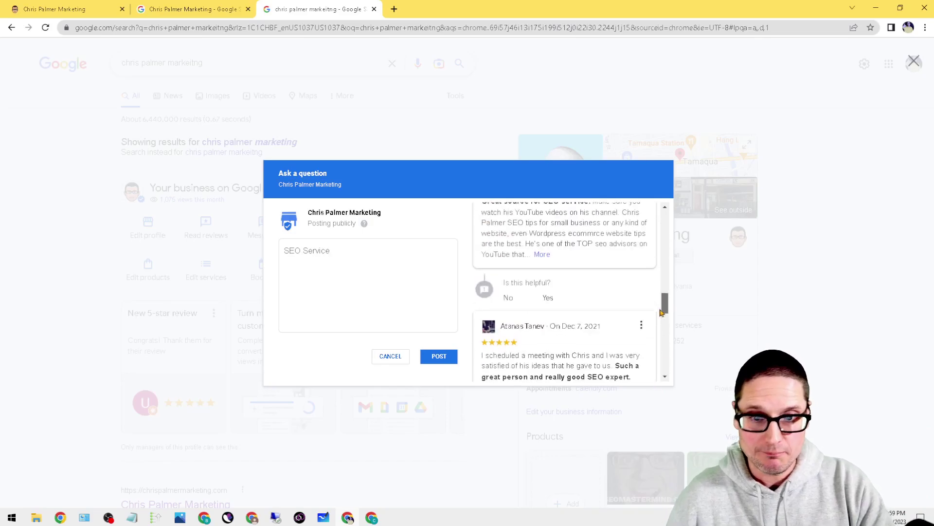
{"action": "scroll", "coordinate": [666, 236], "scroll_direction": "up", "scroll_amount": 2}
{"action": "left_click_drag", "start_coordinate": [357, 252], "coordinate": [48, 279]}
{"action": "type", "text": "do you offer"}
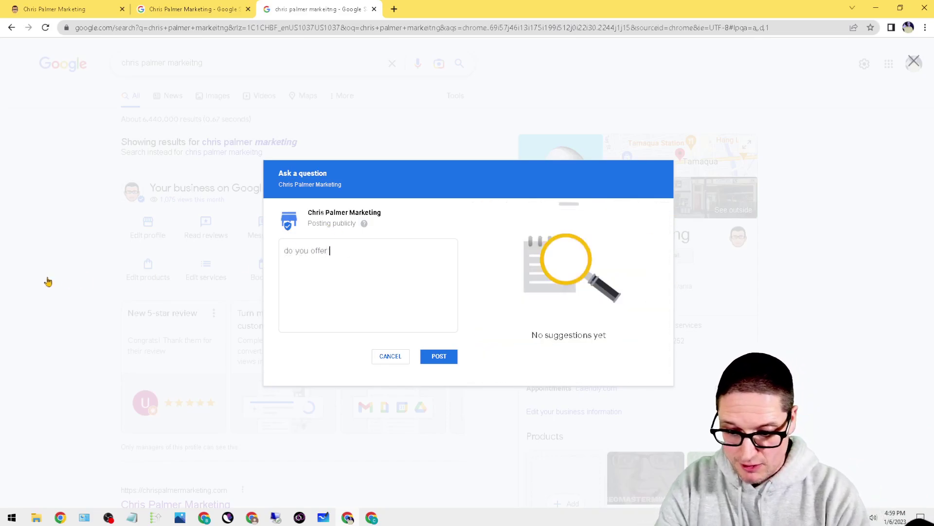
{"action": "type", "text": " seo services"}
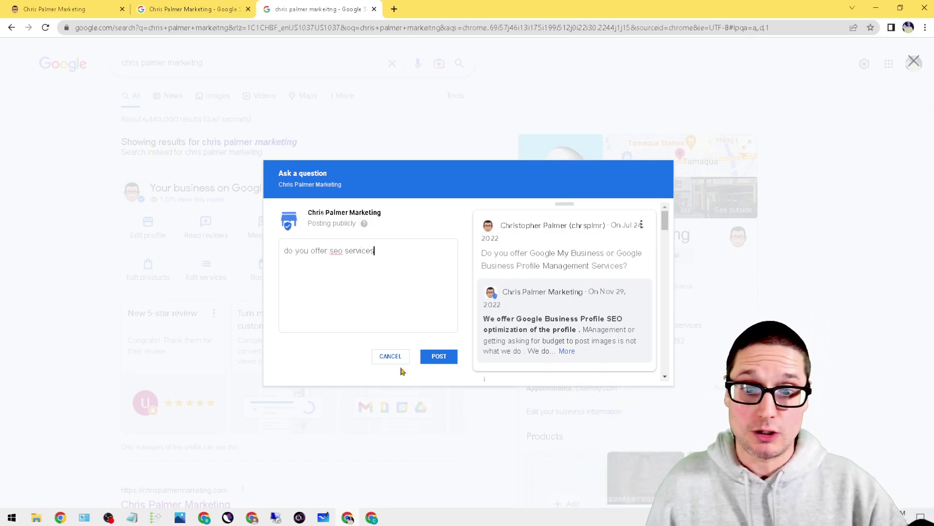
{"action": "left_click", "coordinate": [390, 356]}
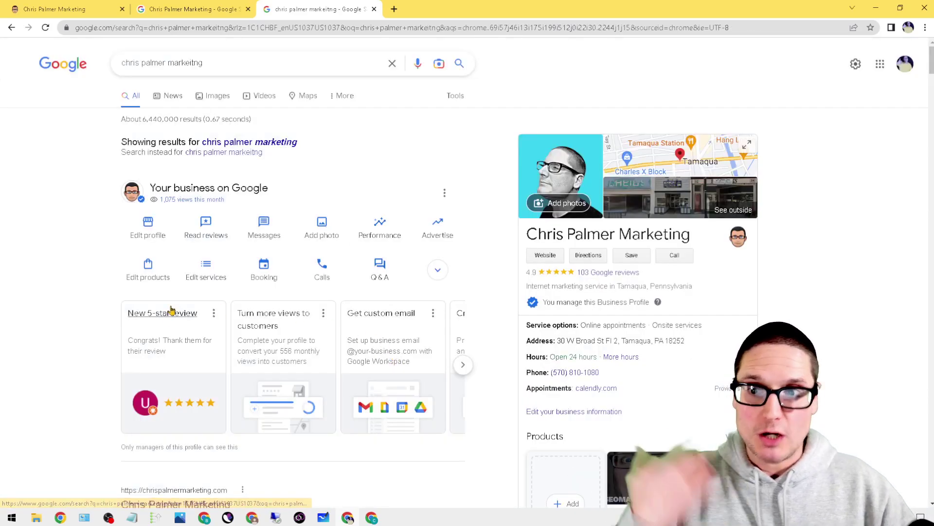
Return to the Business Profile tab and reach the chat FAQs again via Messages chat settings
{"action": "left_click", "coordinate": [23, 4]}
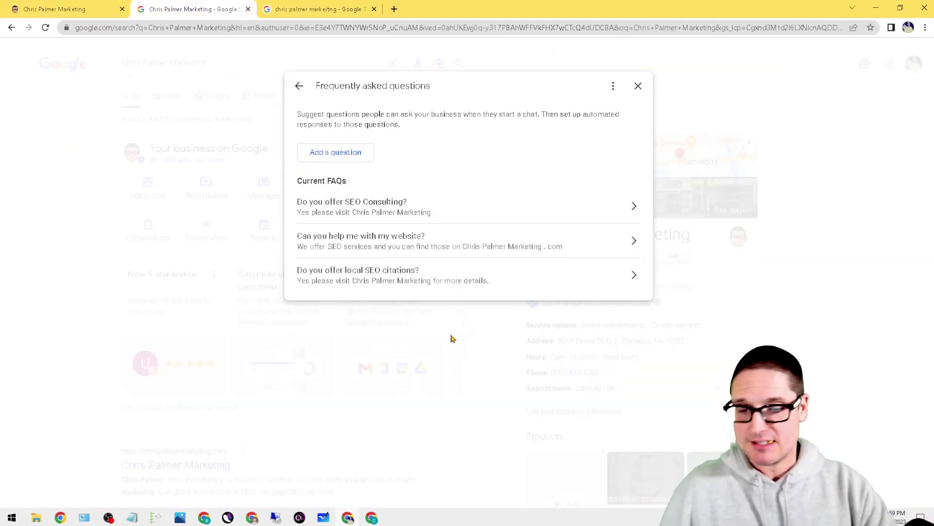
{"action": "left_click", "coordinate": [638, 86]}
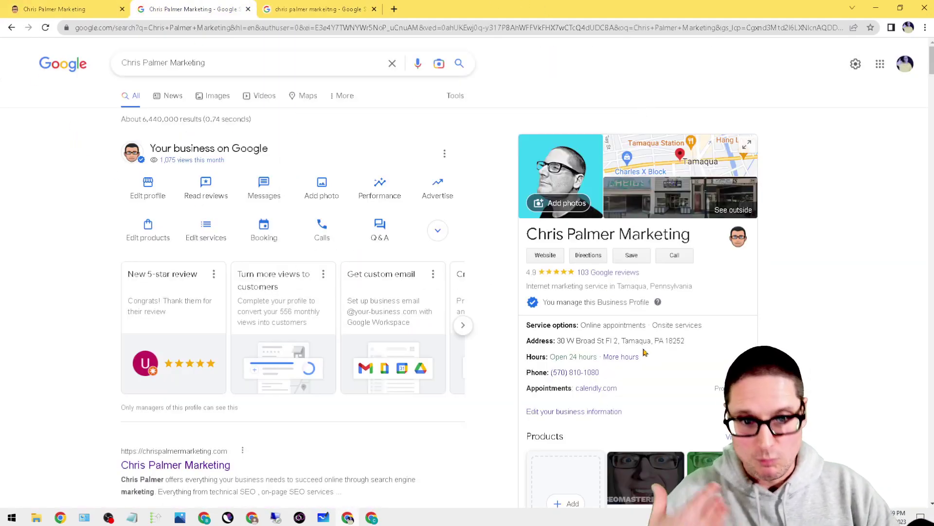
{"action": "left_click", "coordinate": [261, 200]}
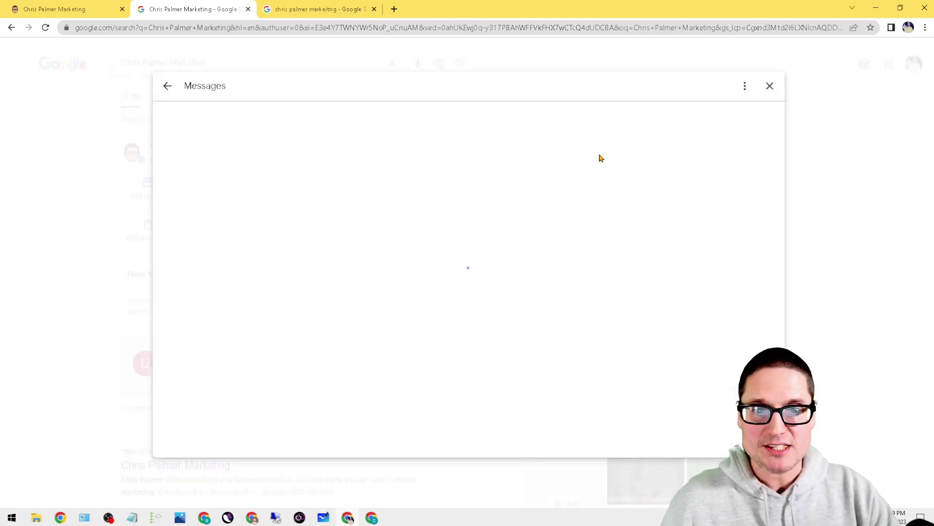
{"action": "left_click", "coordinate": [743, 89]}
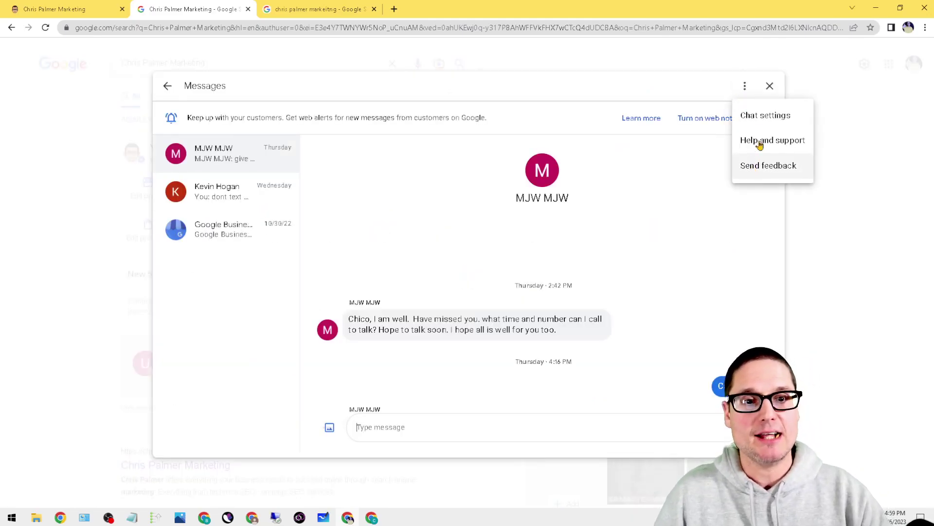
{"action": "left_click", "coordinate": [765, 117]}
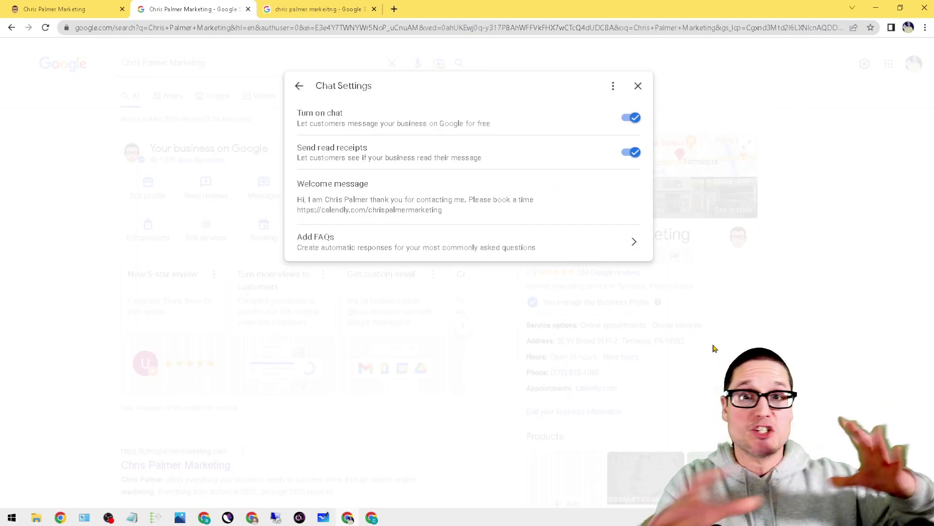
{"action": "left_click", "coordinate": [467, 254]}
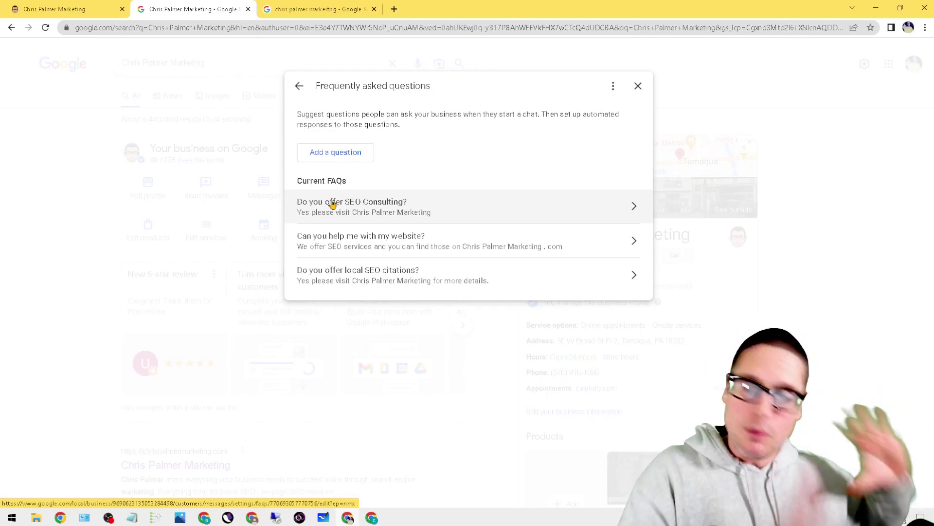
Start a new FAQ with the question 'Do You Offer Link Building Services?'
{"action": "left_click", "coordinate": [347, 155]}
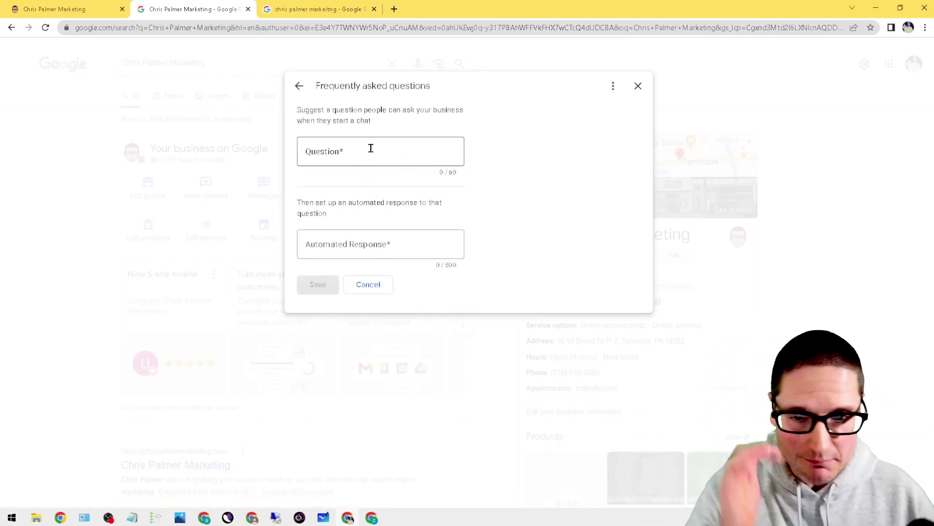
{"action": "left_click", "coordinate": [384, 146]}
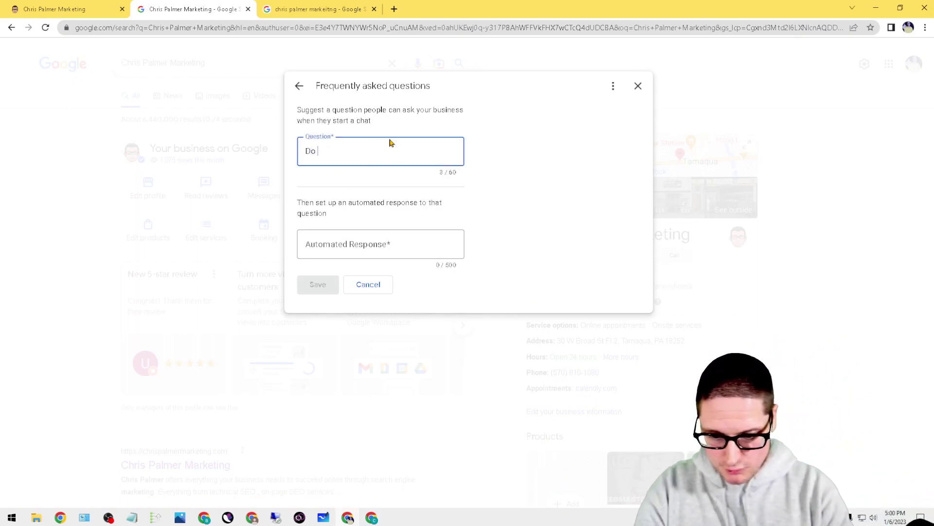
{"action": "type", "text": "Do You Offer Link Building Services?"}
Write the reply listing guest posts, citations, edu links, correcting 'Palemr' to 'Palmer', and save
{"action": "left_click", "coordinate": [389, 256]}
{"action": "type", "text": "Chr"}
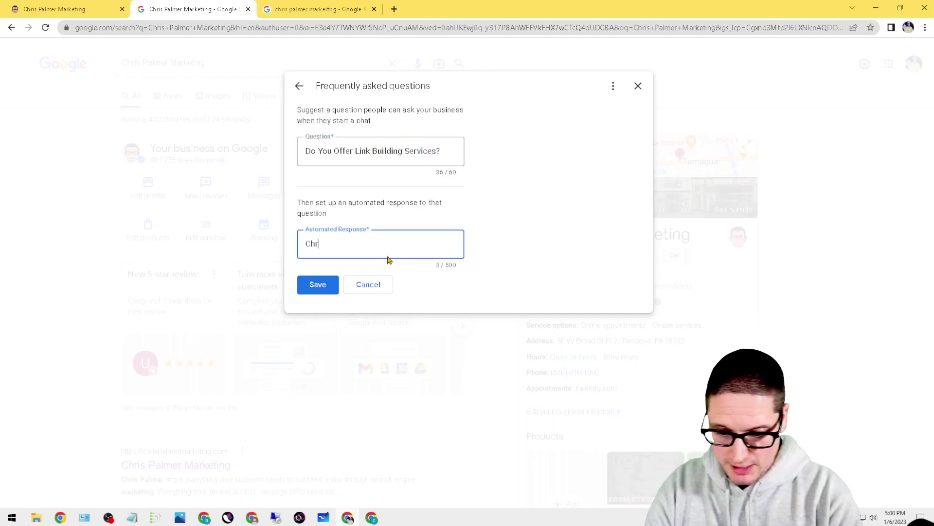
{"action": "type", "text": "is Palemr Marketi"}
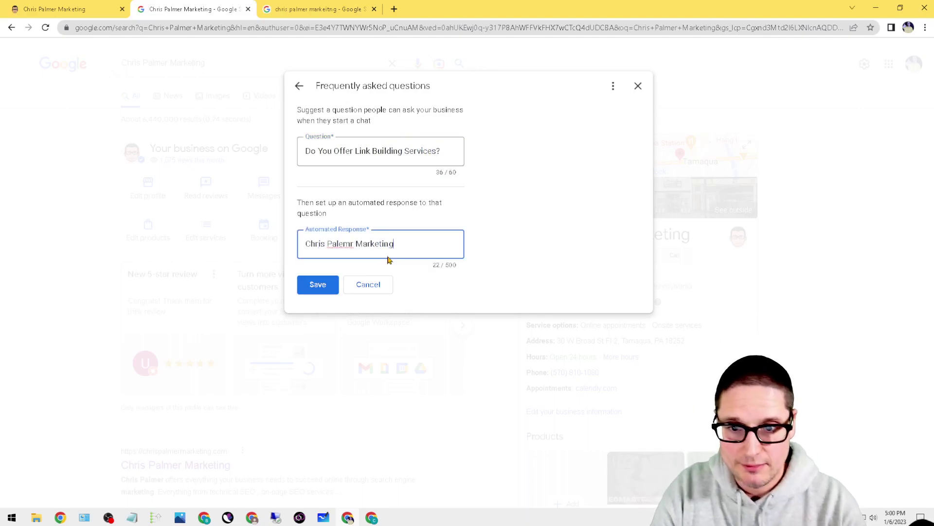
{"action": "type", "text": "ng"}
{"action": "right_click", "coordinate": [346, 246]}
{"action": "left_click", "coordinate": [380, 257]}
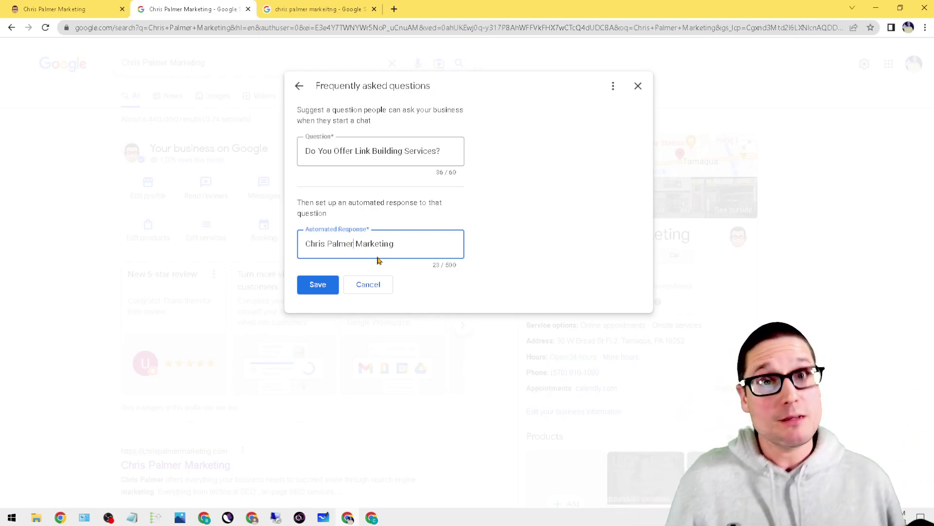
{"action": "left_click", "coordinate": [422, 248]}
{"action": "type", "text": "offers a wid"}
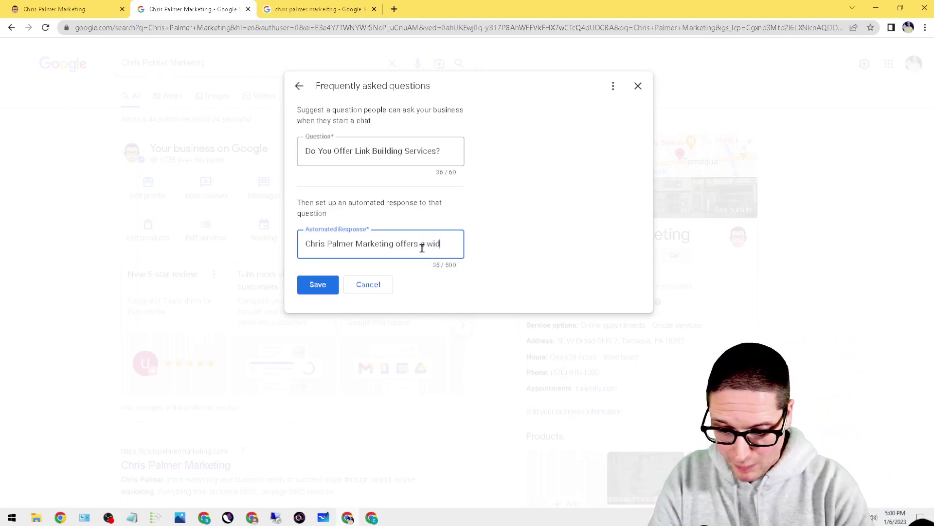
{"action": "type", "text": "e selection of link building serv"}
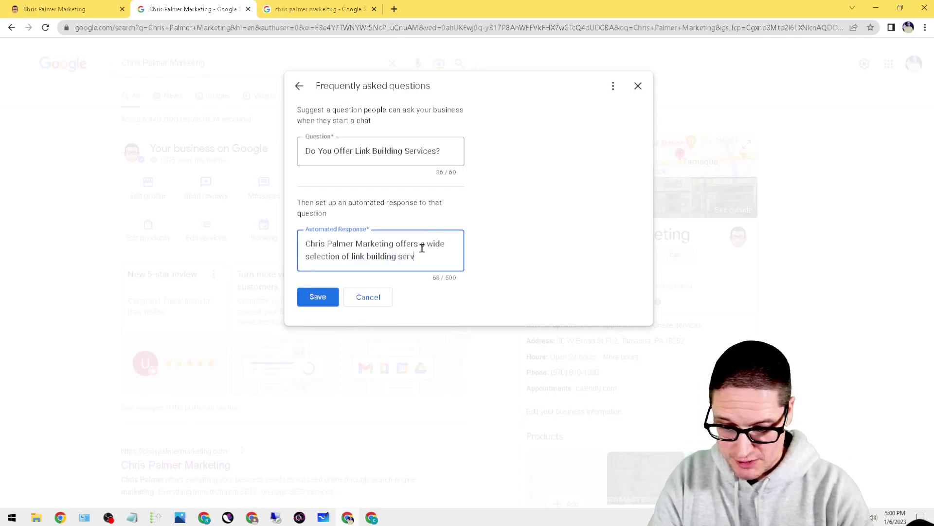
{"action": "type", "text": "ices. Guest "}
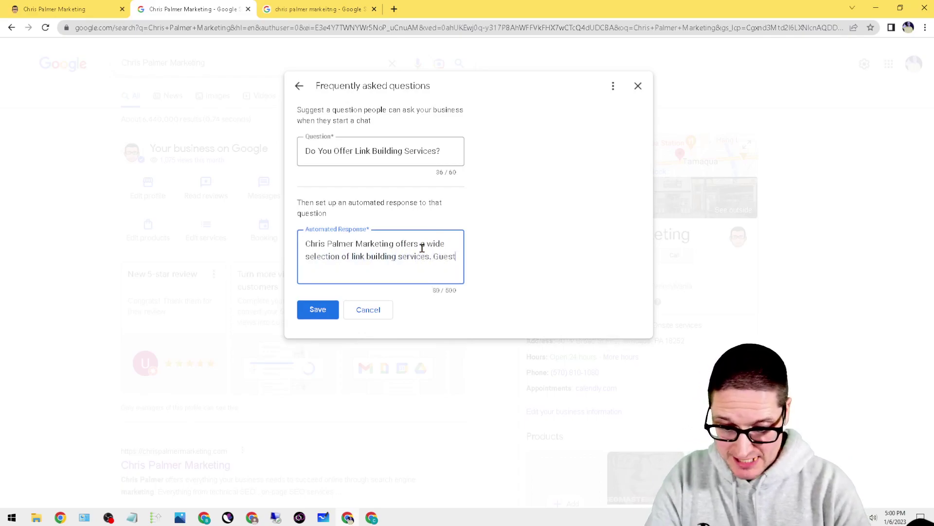
{"action": "type", "text": "posts , citations , e"}
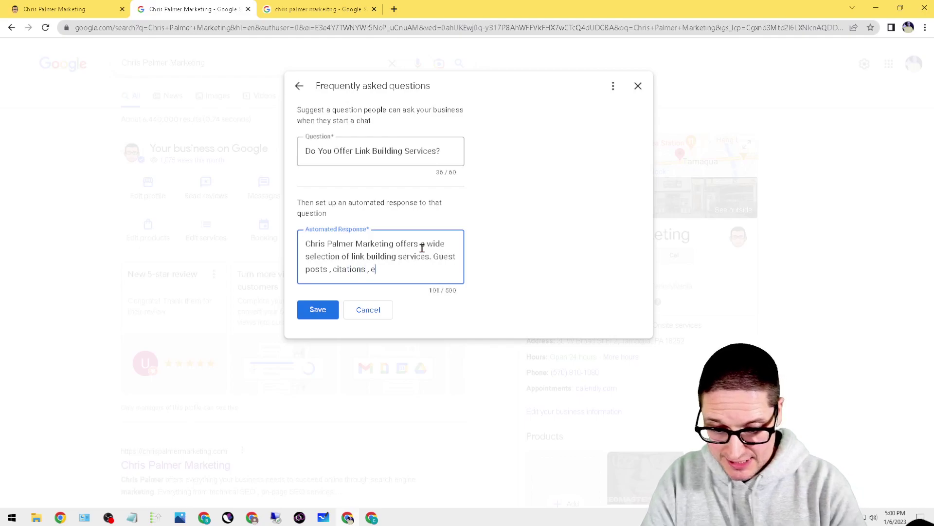
{"action": "type", "text": "du links , "}
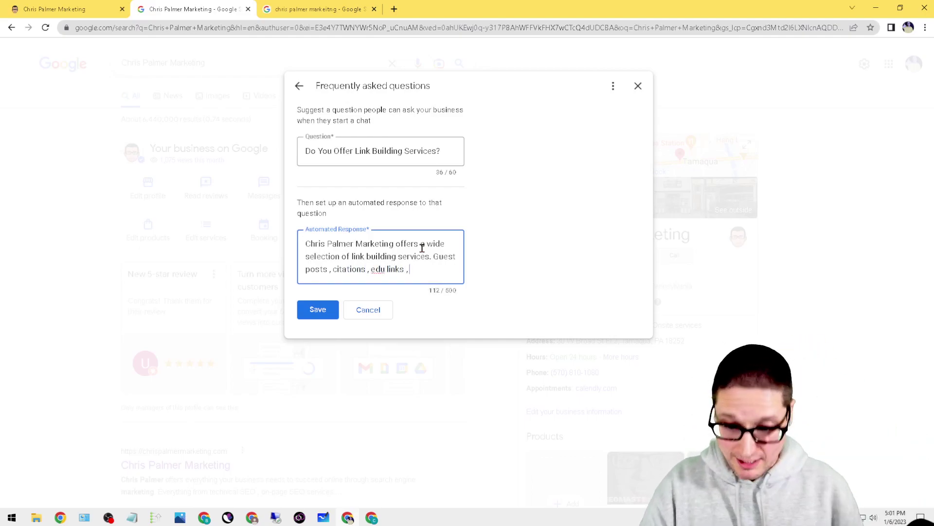
{"action": "type", "text": "web 2.0"}
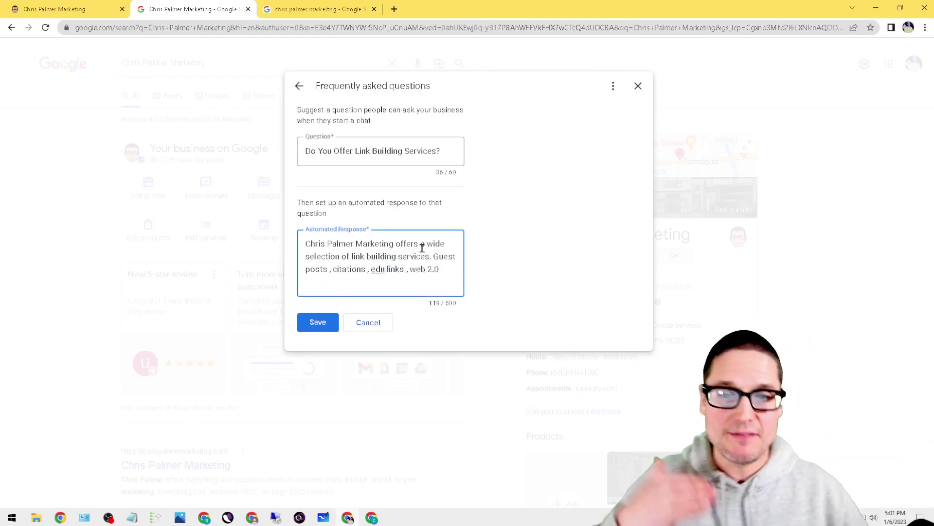
{"action": "type", "text": " , press releases."}
{"action": "left_click", "coordinate": [326, 321]}
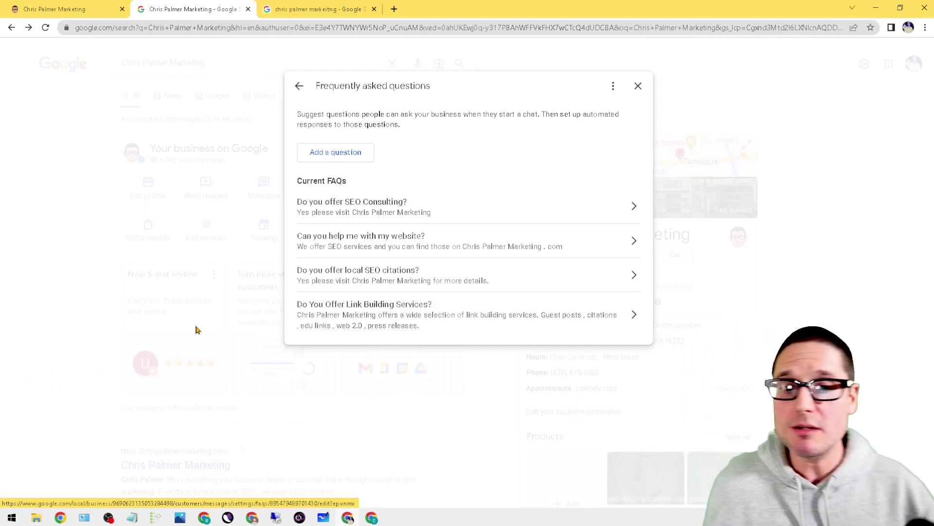
Close the chat FAQ settings panel
{"action": "left_click", "coordinate": [638, 86]}
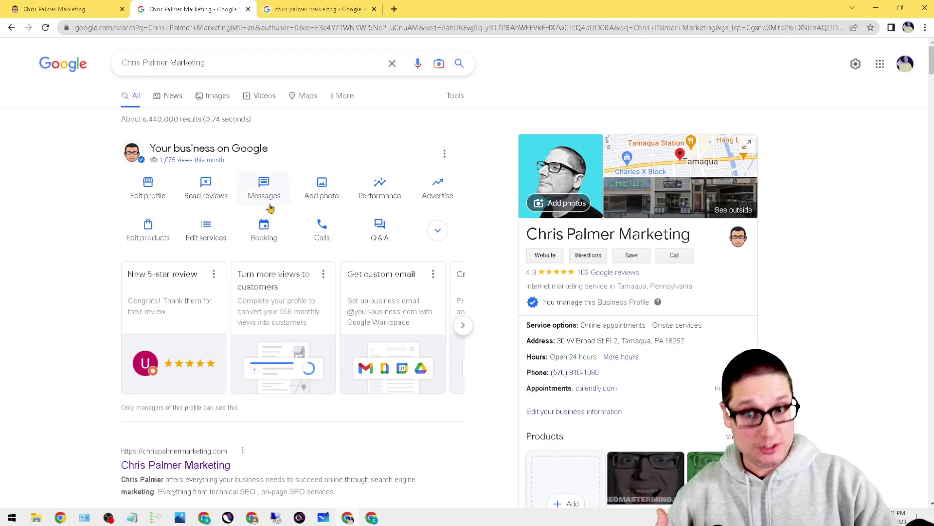
Open the profile's public Q&A from the business panel
{"action": "left_click", "coordinate": [380, 228]}
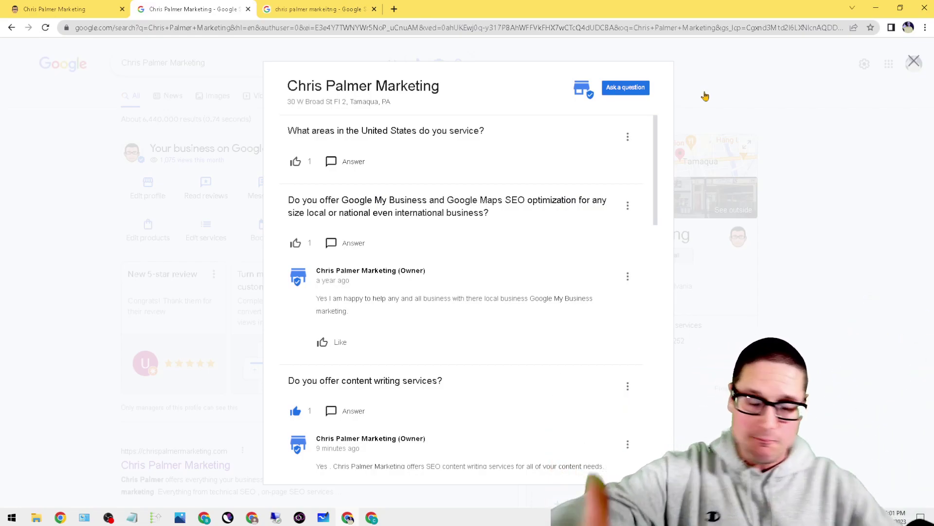
Type the question 'Do you offer link building services?', fixing the misspelled 'services'
{"action": "left_click", "coordinate": [627, 89]}
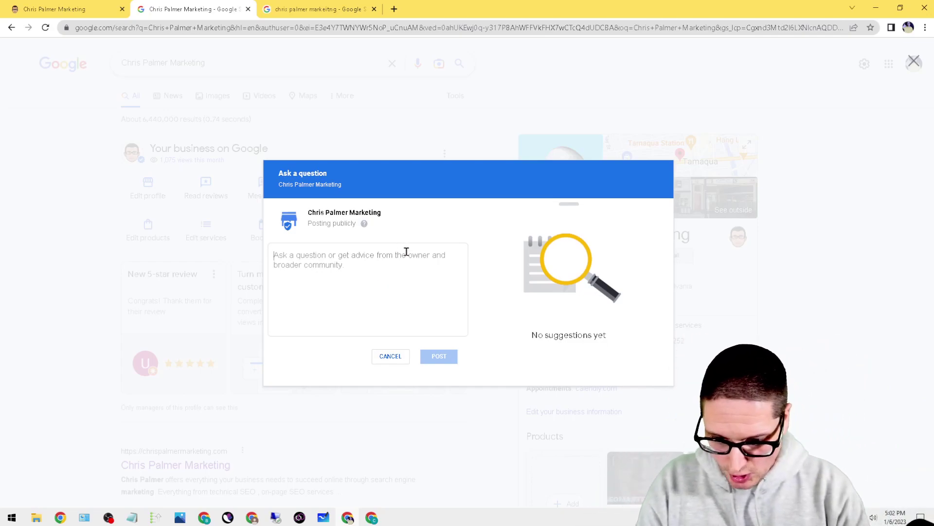
{"action": "type", "text": "Do "}
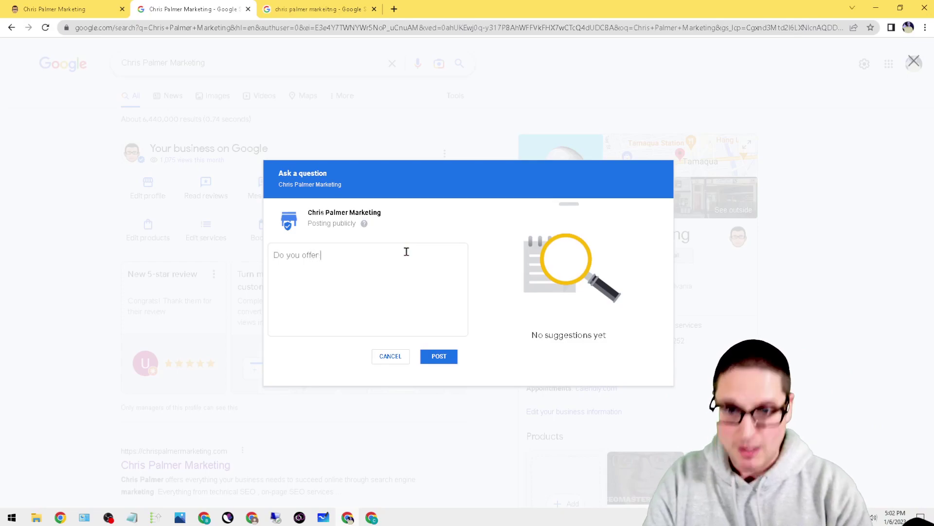
{"action": "type", "text": "you offer "}
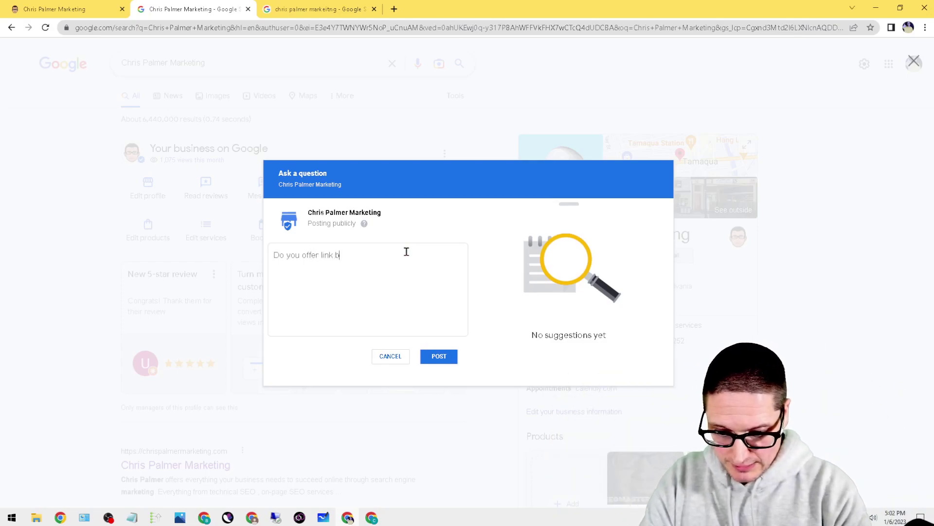
{"action": "type", "text": "link building ervices"}
{"action": "left_click", "coordinate": [366, 255]}
{"action": "type", "text": "s"}
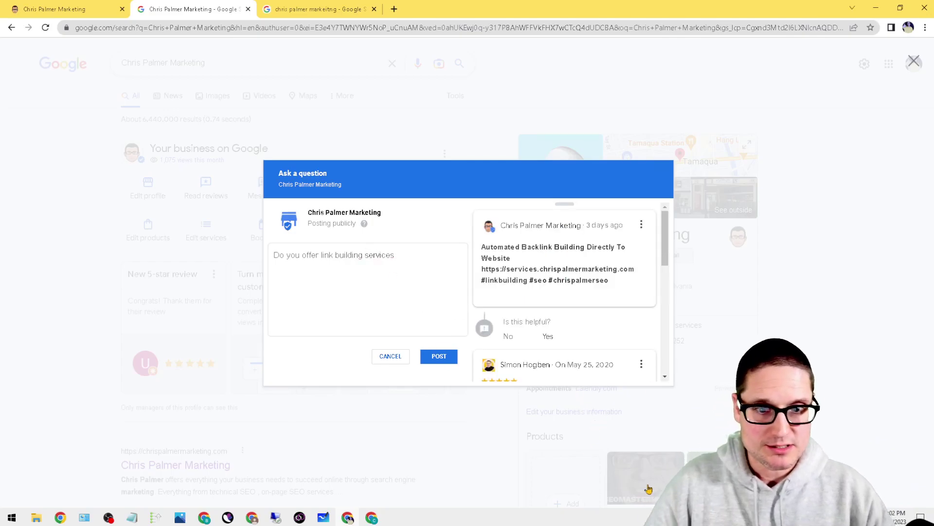
{"action": "scroll", "coordinate": [592, 270], "scroll_direction": "down", "scroll_amount": 3}
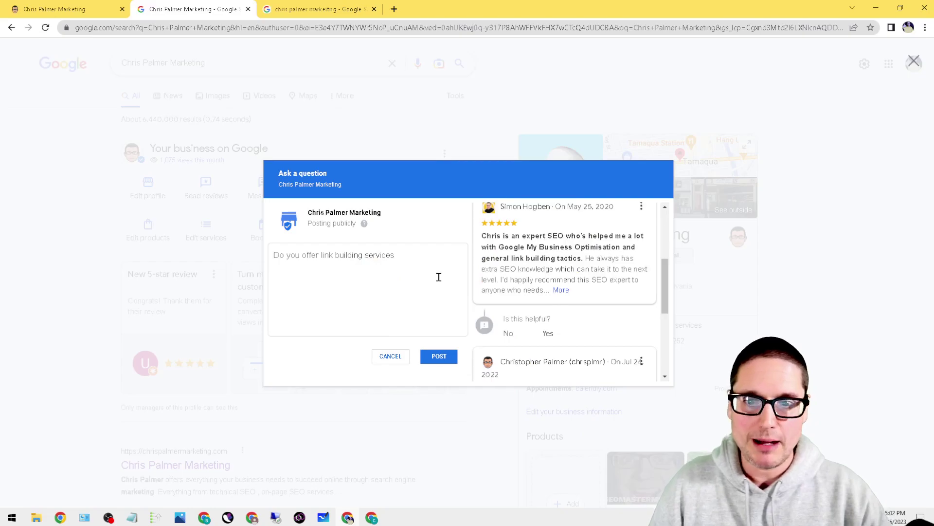
Post the link building question, dismiss the confirmation, and like the 'taking new SEO clients' question
{"action": "left_click", "coordinate": [448, 357]}
{"action": "left_click", "coordinate": [469, 301]}
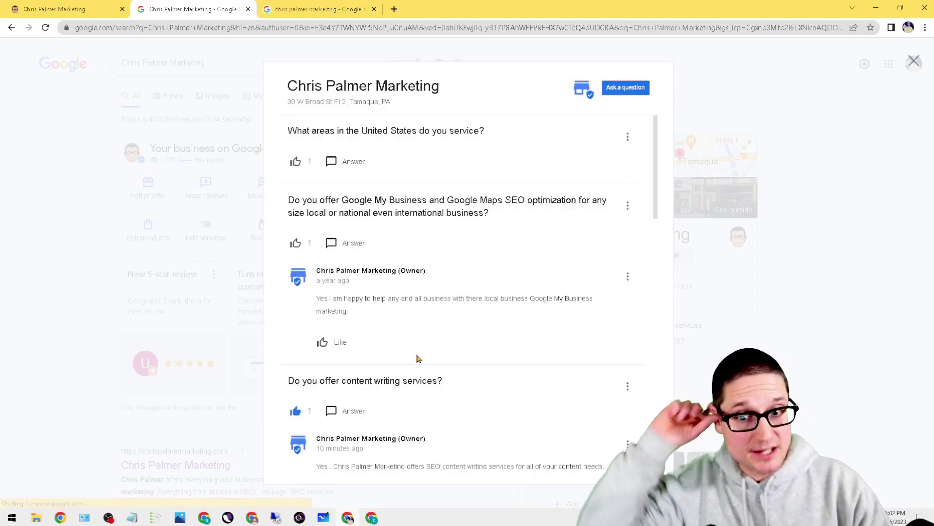
{"action": "scroll", "coordinate": [583, 344], "scroll_direction": "down", "scroll_amount": 15}
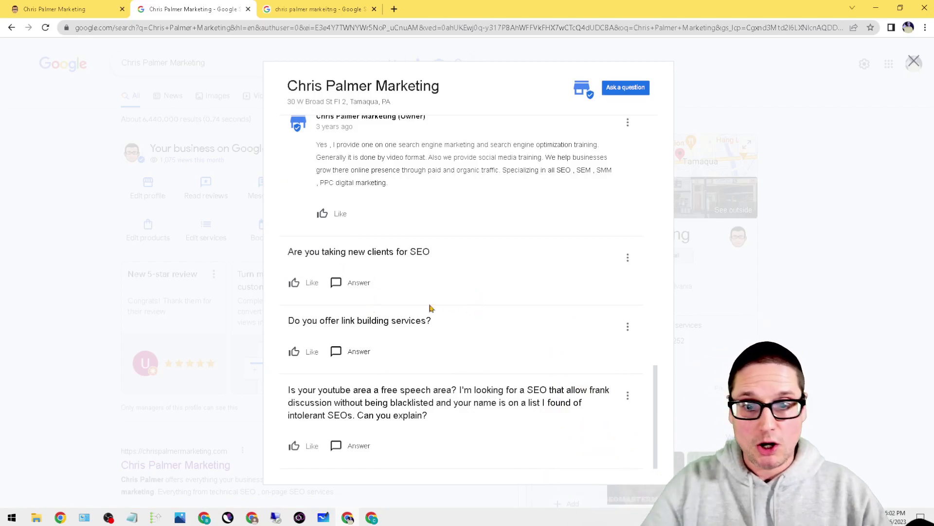
{"action": "left_click", "coordinate": [296, 286]}
{"action": "left_click", "coordinate": [337, 282]}
{"action": "type", "text": "Yes , w"}
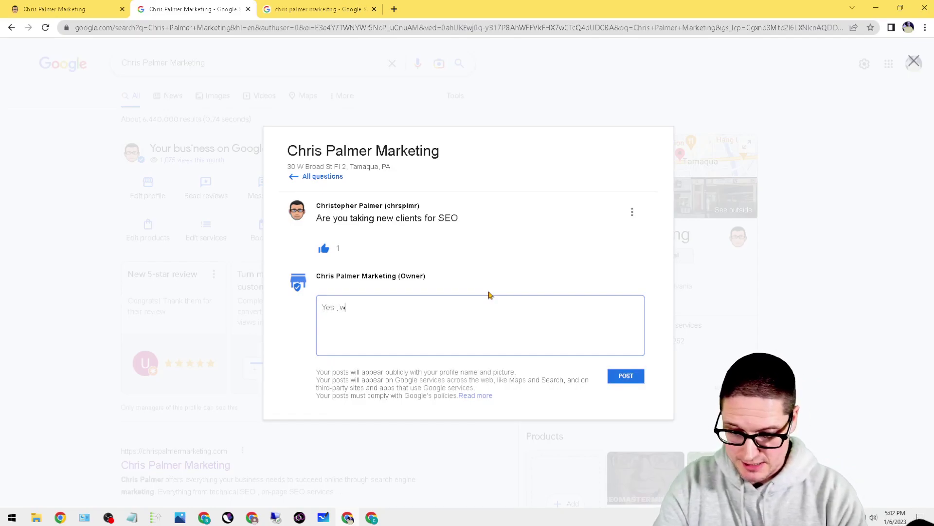
{"action": "type", "text": "e offer services at : services.chrispalmermarketing.com/signup"}
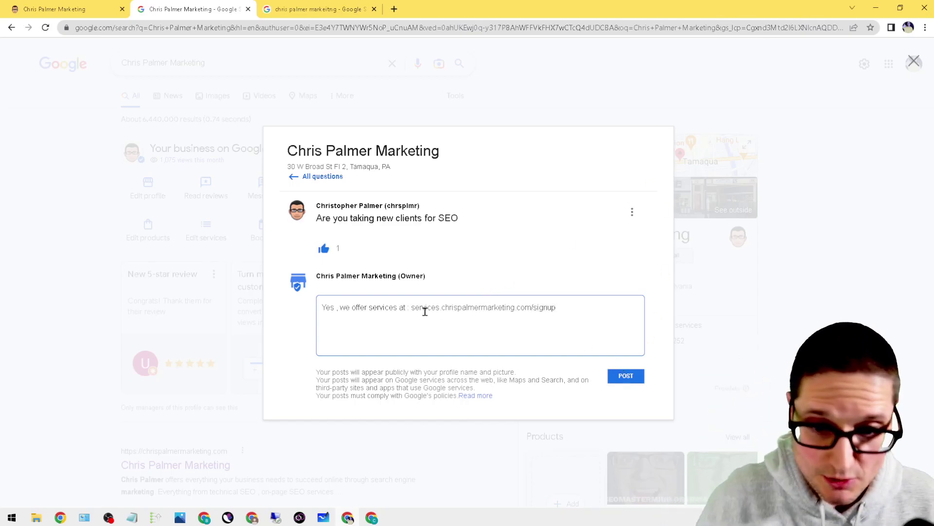
{"action": "left_click", "coordinate": [412, 307]}
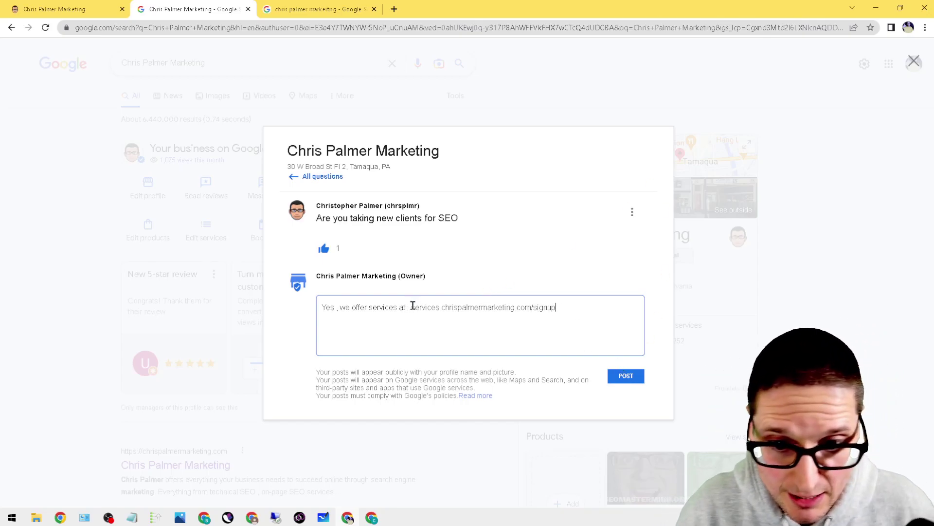
{"action": "type", "text": "https://"}
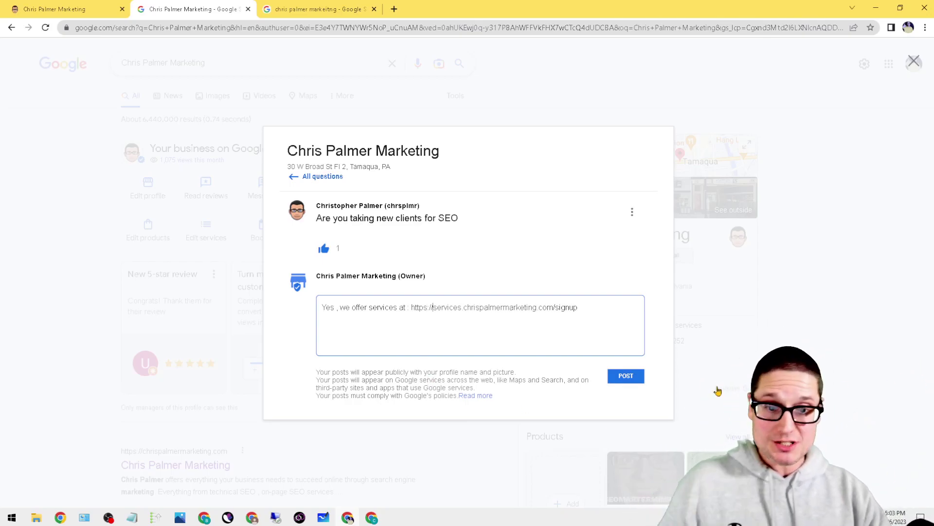
{"action": "left_click", "coordinate": [620, 381]}
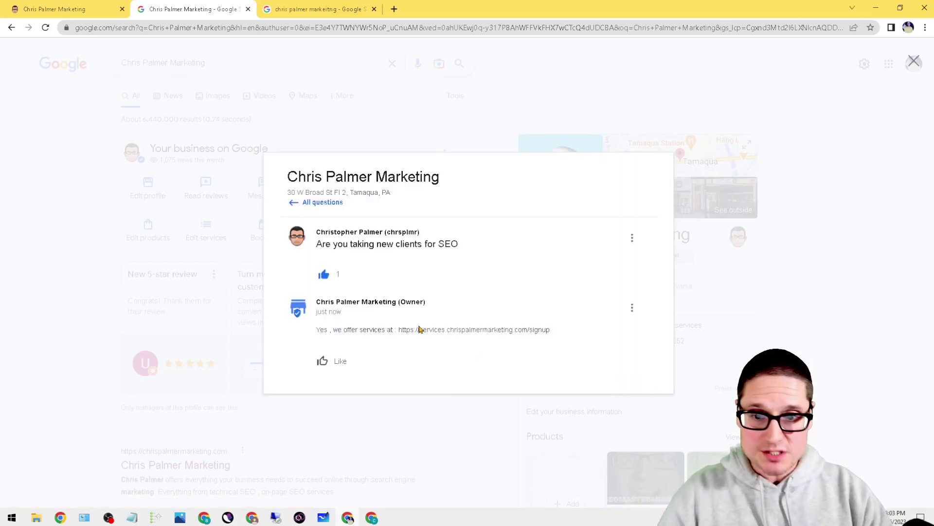
Give the signup-link answer a thumbs-up, then browse the All questions list
{"action": "left_click", "coordinate": [340, 361]}
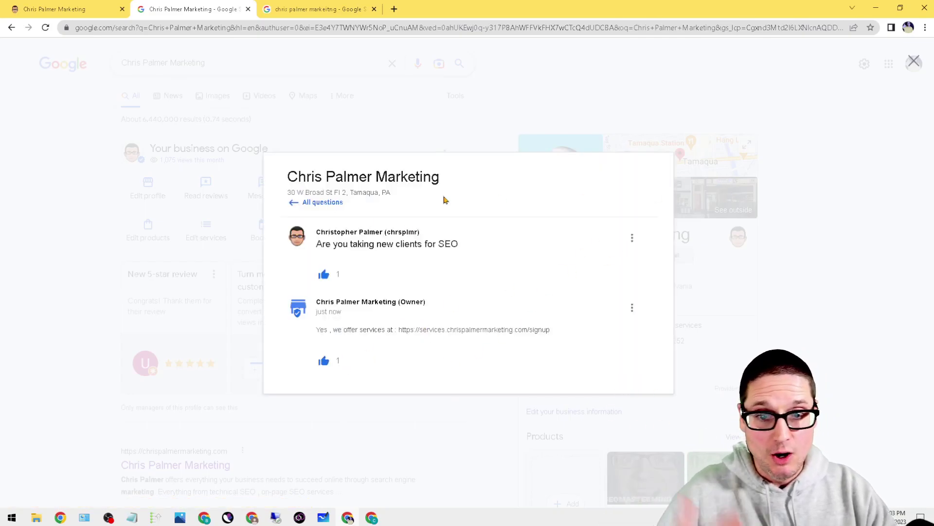
{"action": "left_click", "coordinate": [297, 203]}
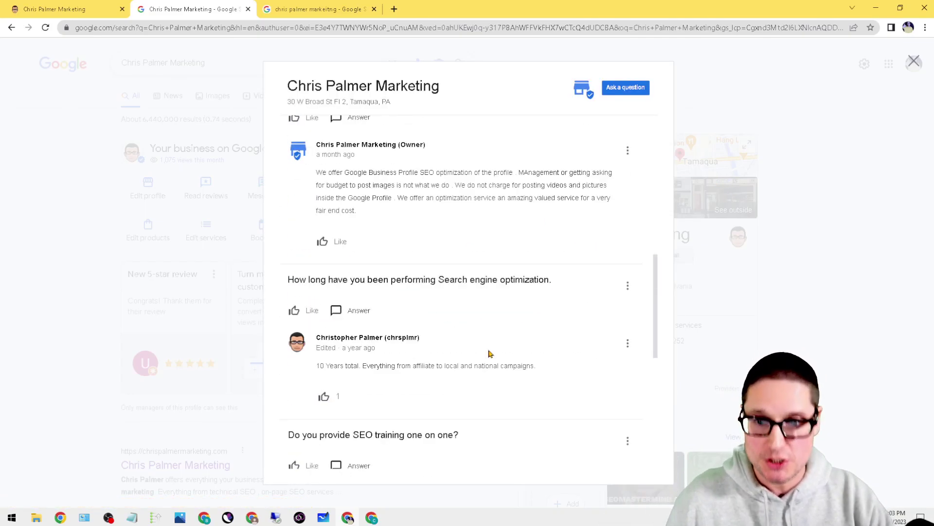
{"action": "scroll", "coordinate": [400, 452], "scroll_direction": "down", "scroll_amount": 3}
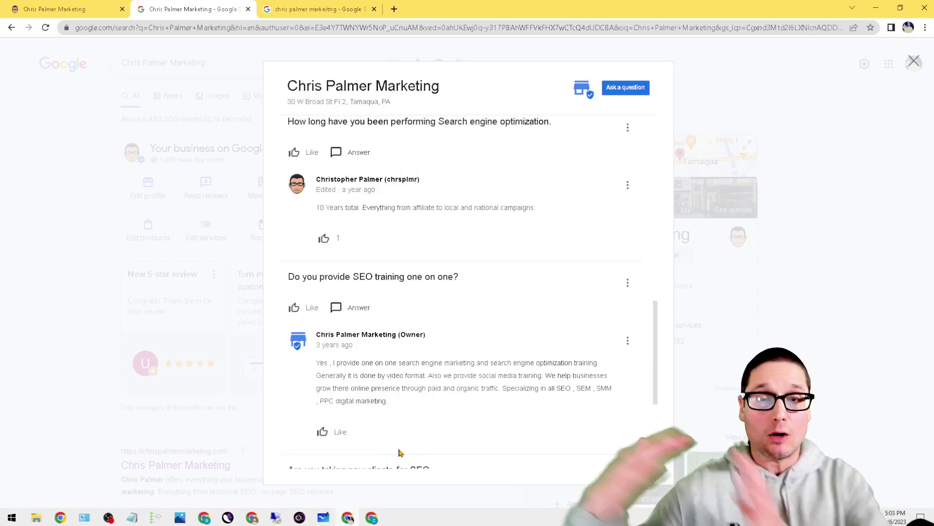